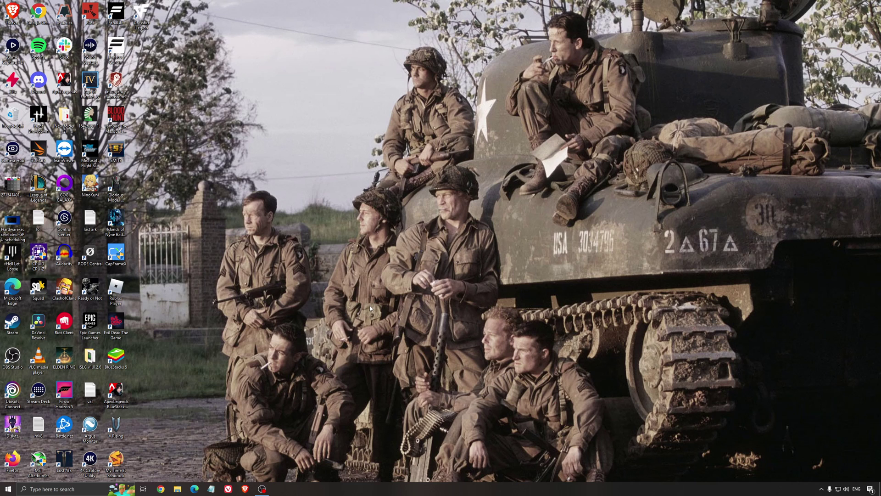
Step: Open the Windows Game Mode settings and review the Game Mode, Xbox Game Bar and Captures pages
click(78, 490)
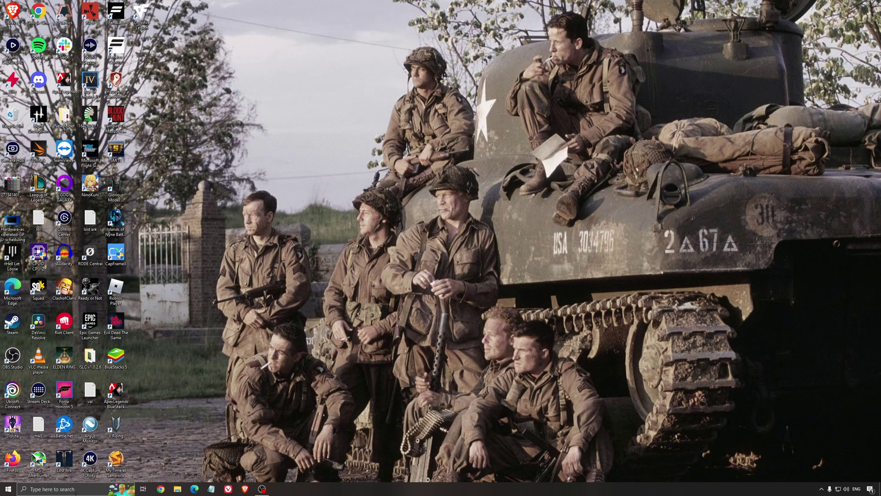
text(game mode)
key(Return)
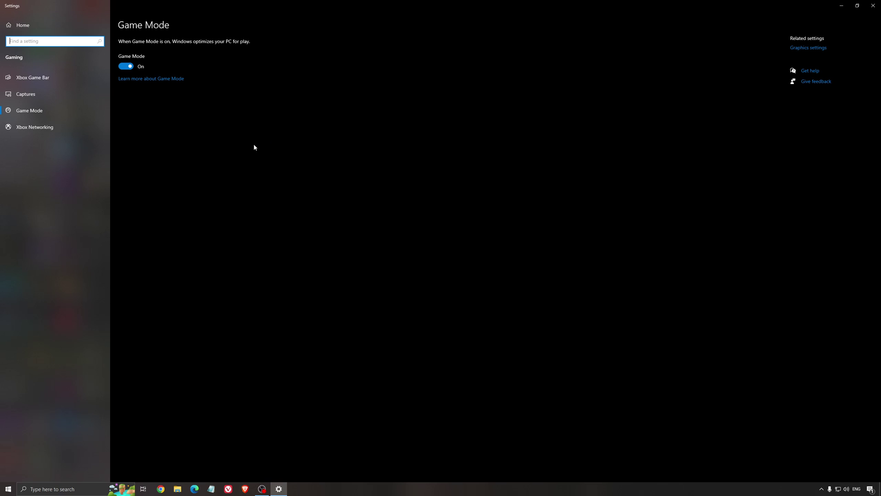
click(51, 78)
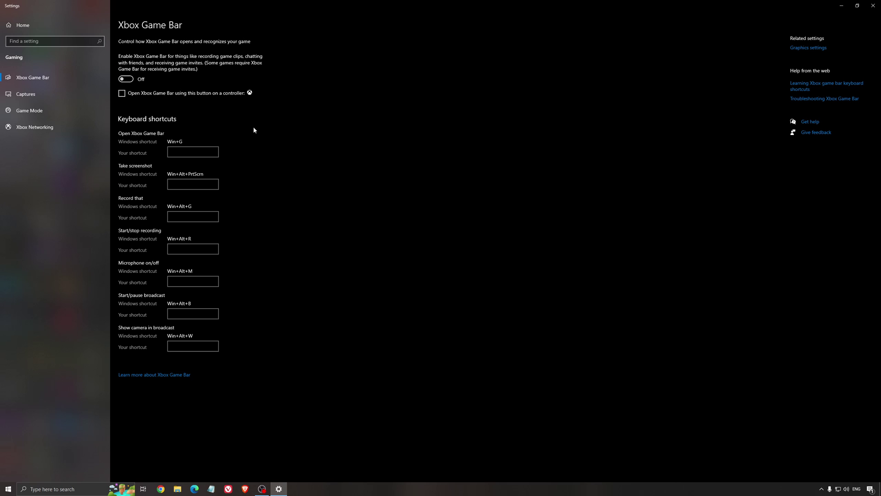
click(40, 95)
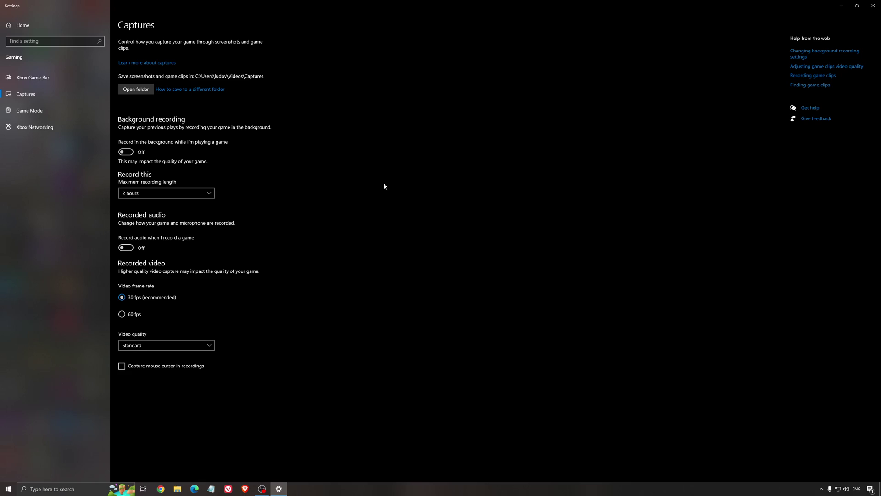
Step: Close Settings, view the desktop image of the Hardware-accelerated GPU scheduling setting, and close the image
click(873, 5)
double_click(12, 220)
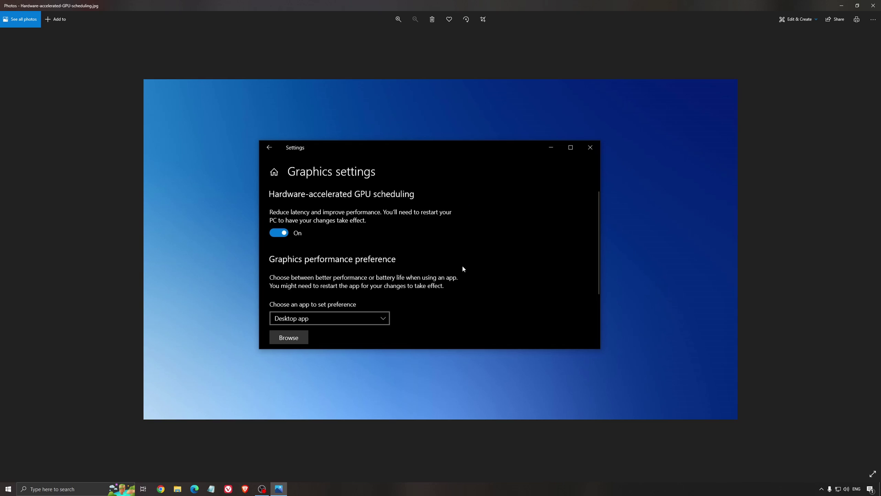
click(874, 6)
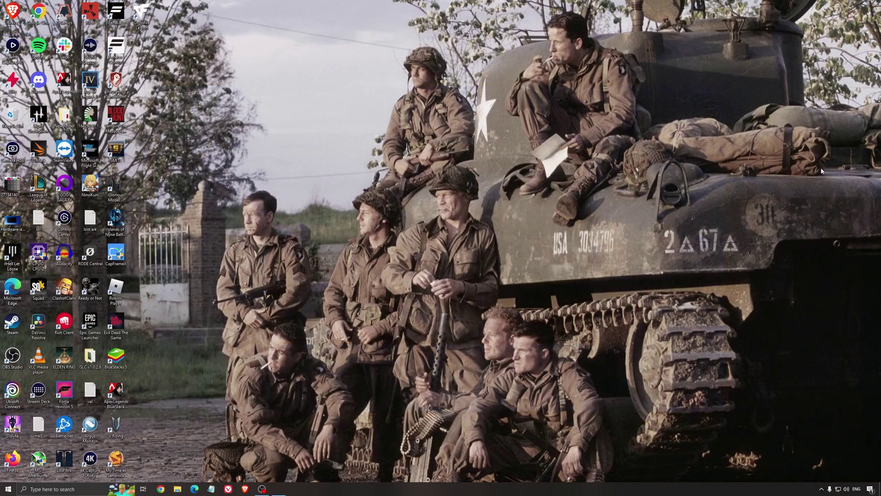
Step: Switch to AMD Software and check for graphics driver updates from its home page
click(822, 490)
click(830, 464)
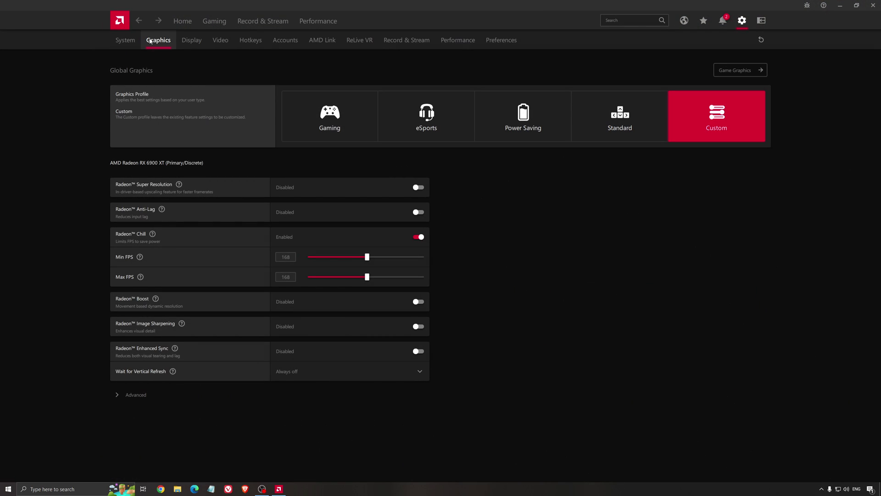
click(179, 22)
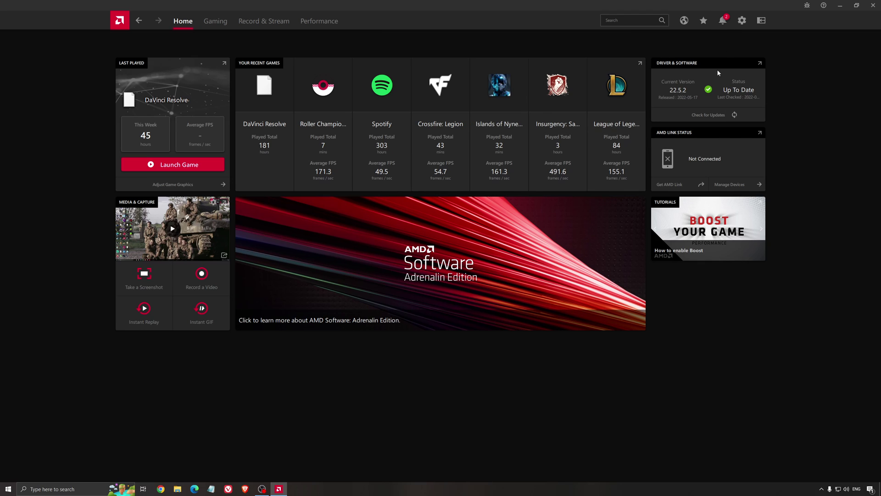
click(709, 116)
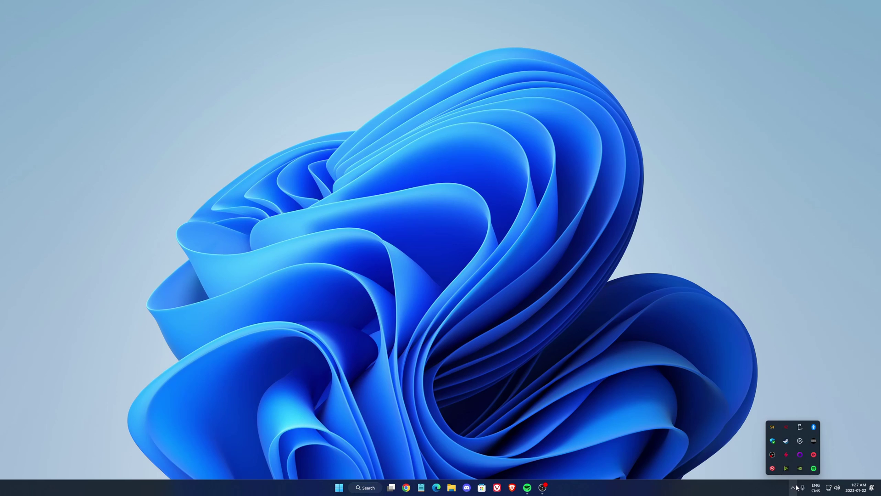
Step: Switch to the NVIDIA Control Panel and review the global 3D settings up to Max Frame Rate
click(801, 468)
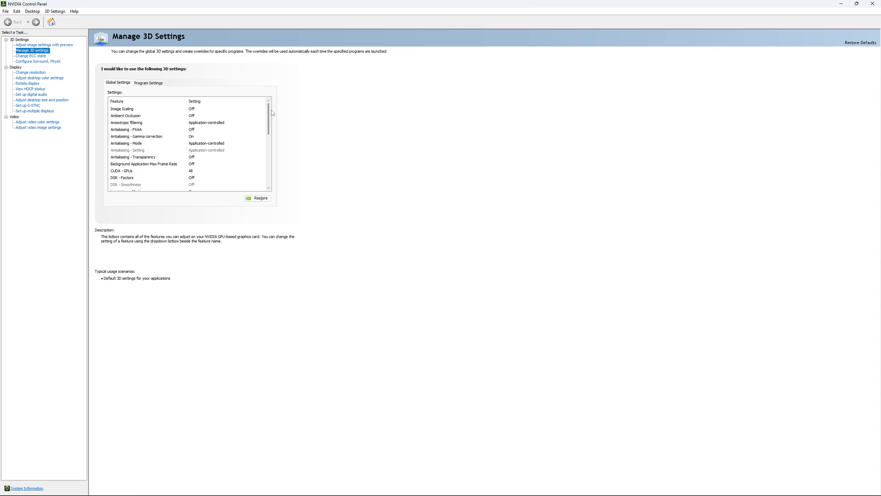
drag(270, 109, 271, 130)
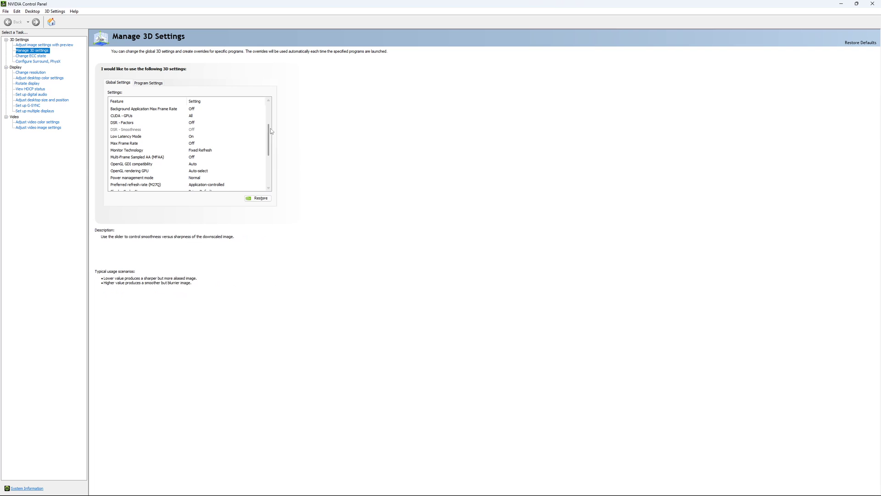
drag(270, 128, 270, 134)
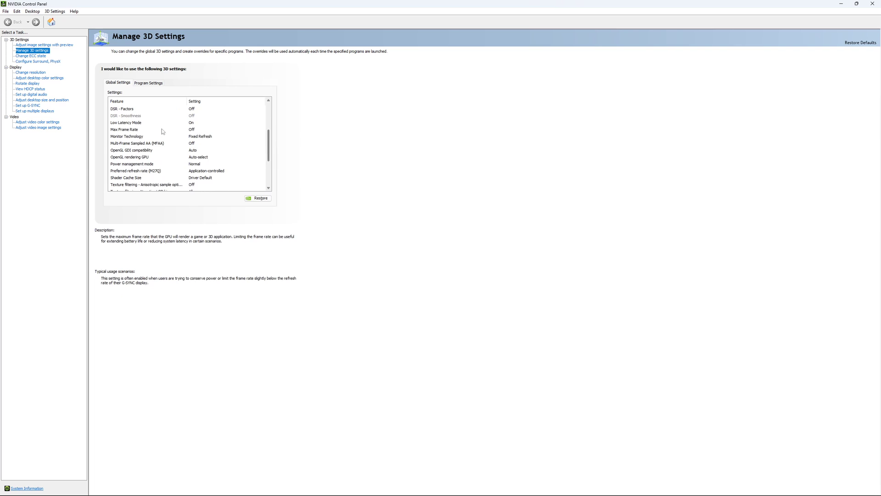
Step: Try enabling and adjusting a Max Frame Rate limit in the global 3D settings, and set it back to Off
click(189, 130)
click(188, 130)
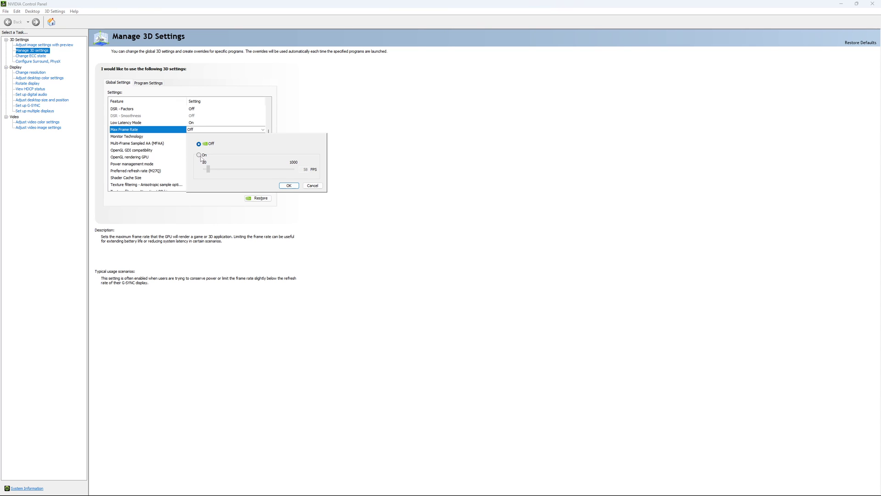
click(199, 155)
drag(208, 170, 217, 175)
drag(219, 174, 220, 176)
click(199, 143)
click(289, 186)
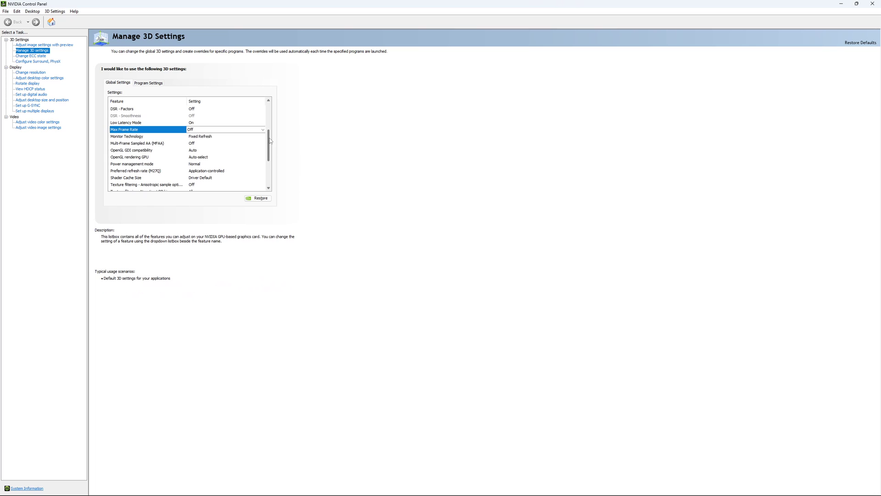
Step: Look through the remaining global 3D settings and inspect the GPU's ECC state option
scroll(229, 161, down, 3)
click(41, 56)
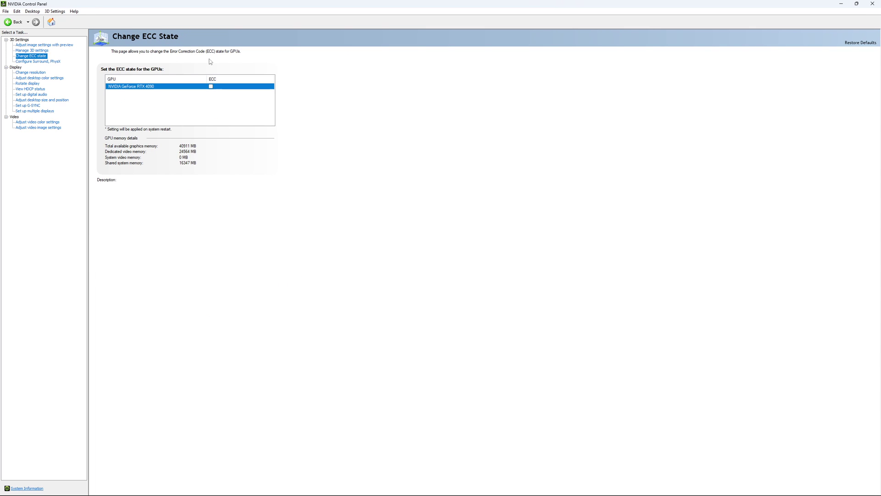
mouse_move(231, 88)
Step: Examine the native resolution and the available refresh rates of the first display, and open the G-SYNC setup page
click(23, 73)
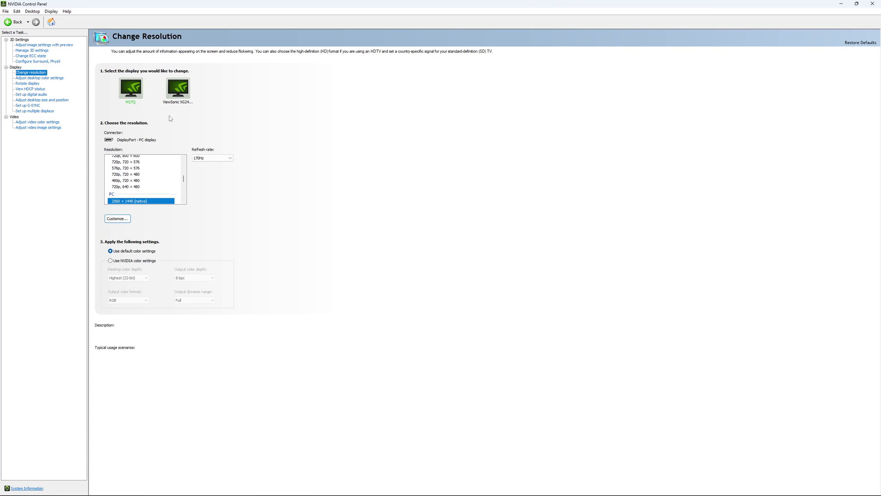
mouse_move(147, 202)
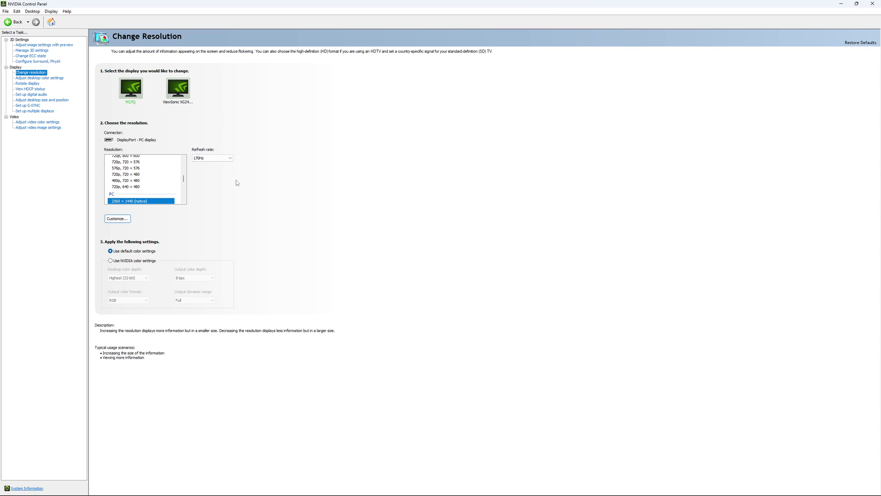
click(217, 160)
click(218, 164)
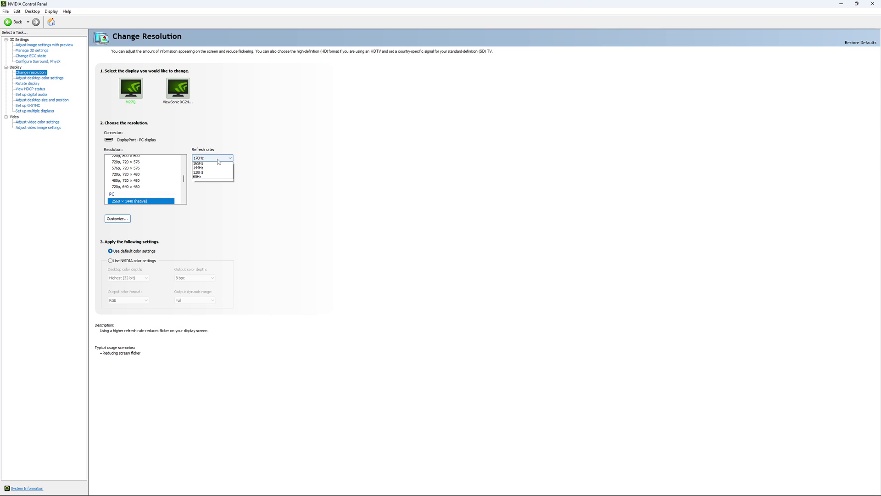
click(266, 159)
click(204, 158)
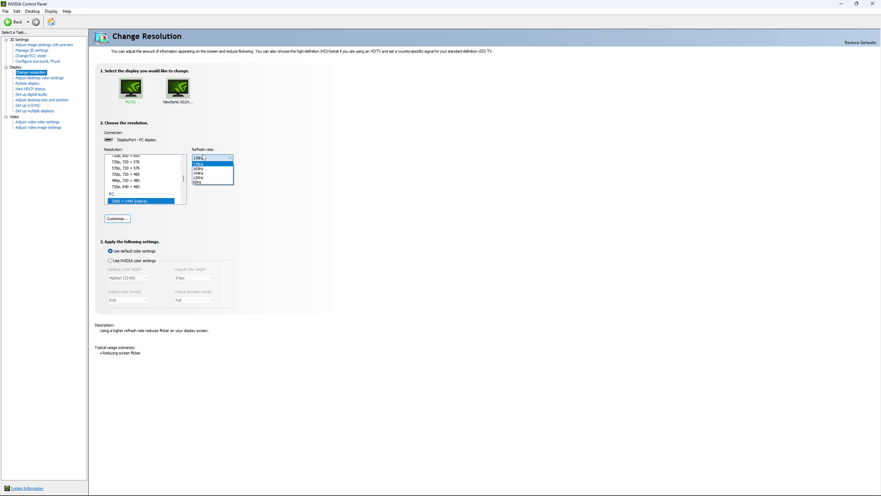
click(313, 159)
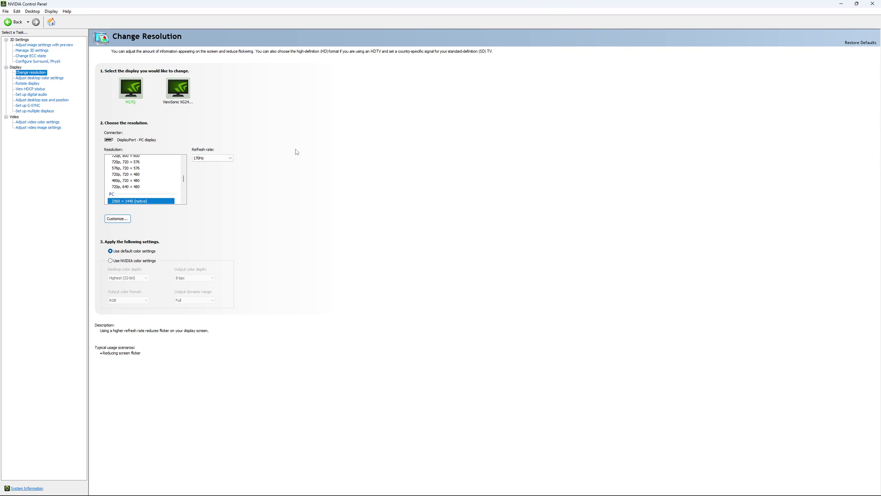
click(29, 106)
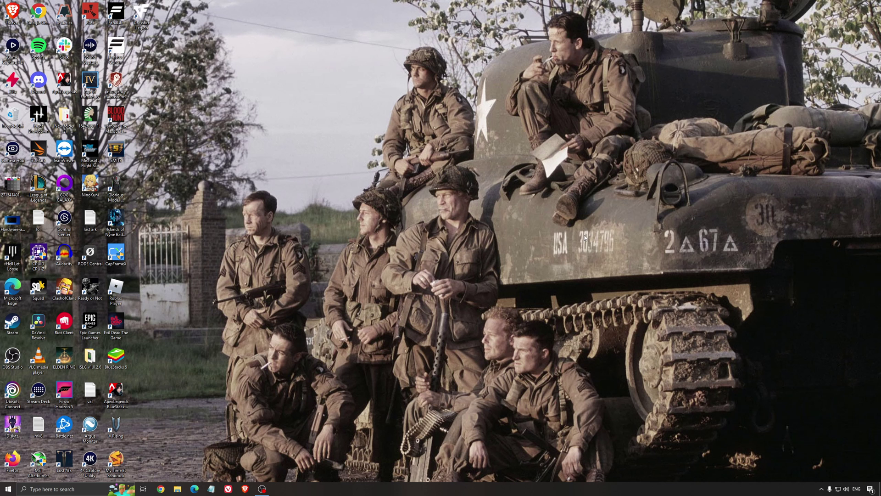
Step: Find the Edit power plan settings through Windows search and go to the Power Options overview
click(85, 492)
text(nvidia)
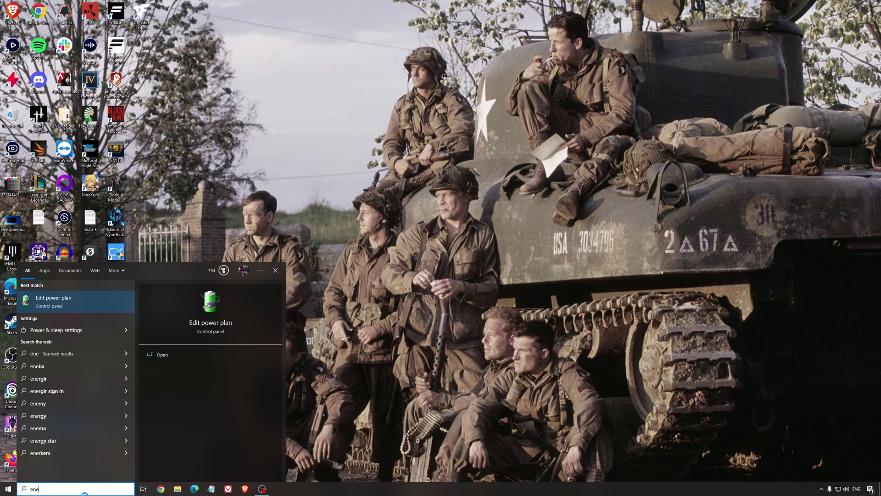
key(Return)
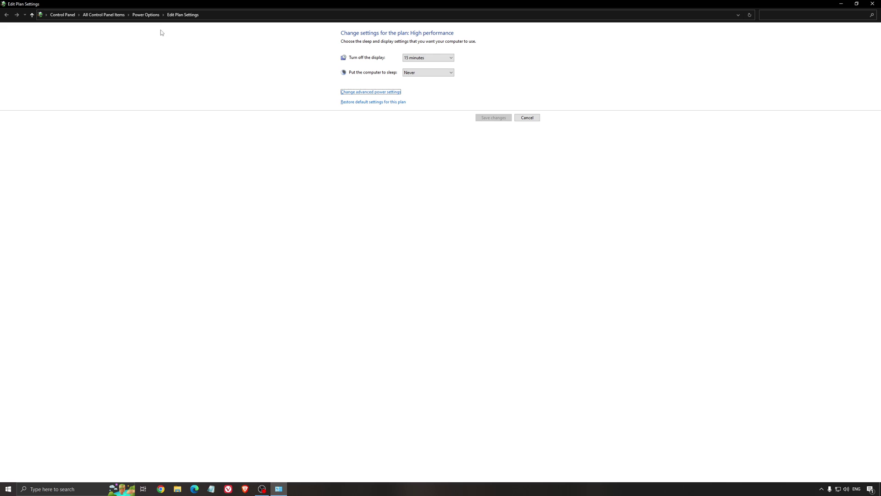
click(151, 16)
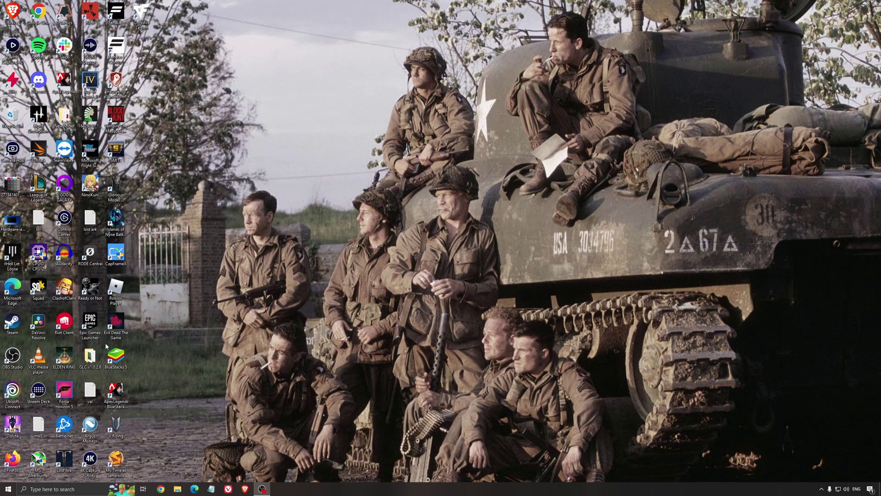
Step: Launch Intelligent standby list cleaner from the ISLC v1.0.2.6 folder on the desktop
double_click(100, 353)
click(122, 78)
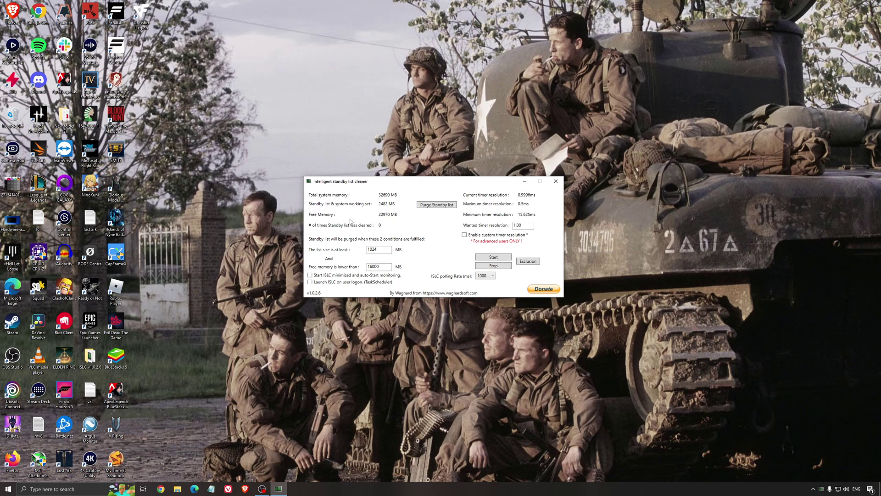
drag(369, 187, 366, 192)
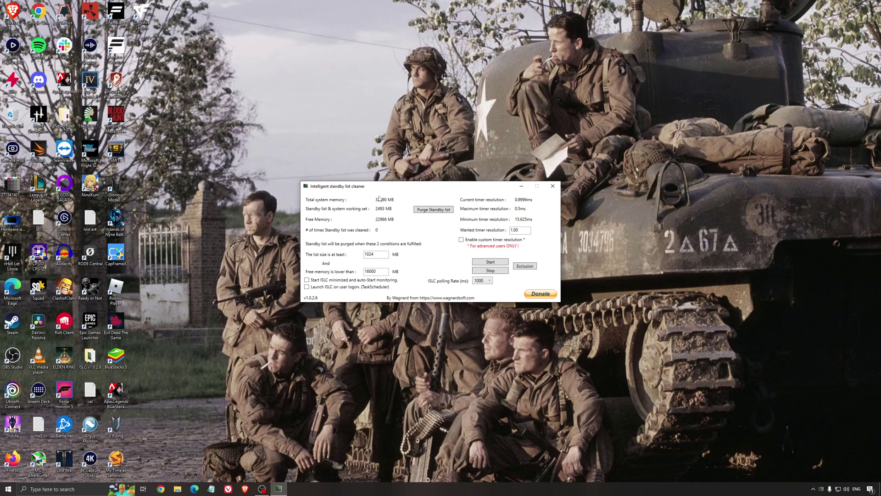
Step: Start standby list monitoring with the 16000 MB free memory threshold and minimize the cleaner's window
drag(386, 270, 341, 271)
click(494, 261)
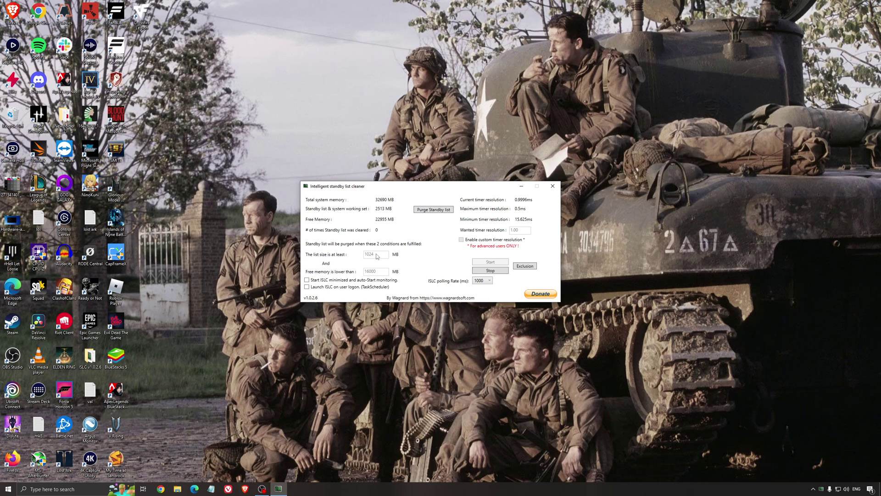
drag(465, 186, 495, 185)
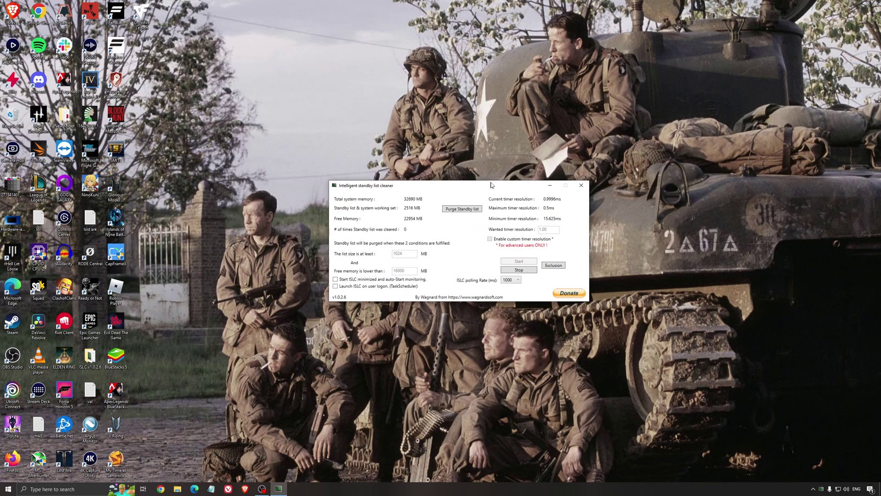
click(551, 185)
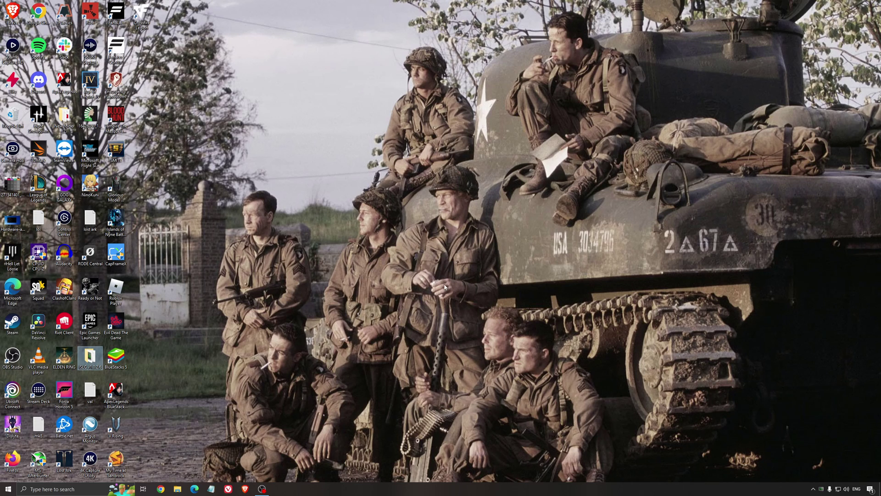
click(426, 253)
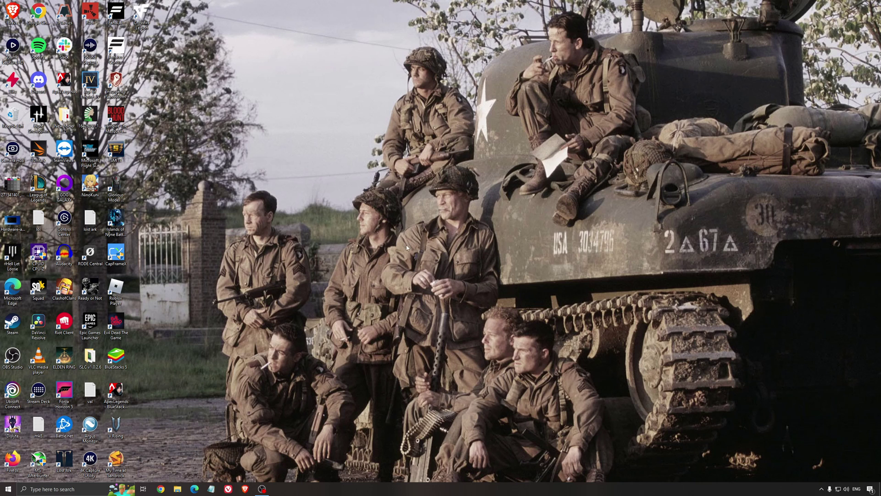
Step: Switch to the game's Graphic Settings and review the basic display options and the Frame Rate setting
click(261, 489)
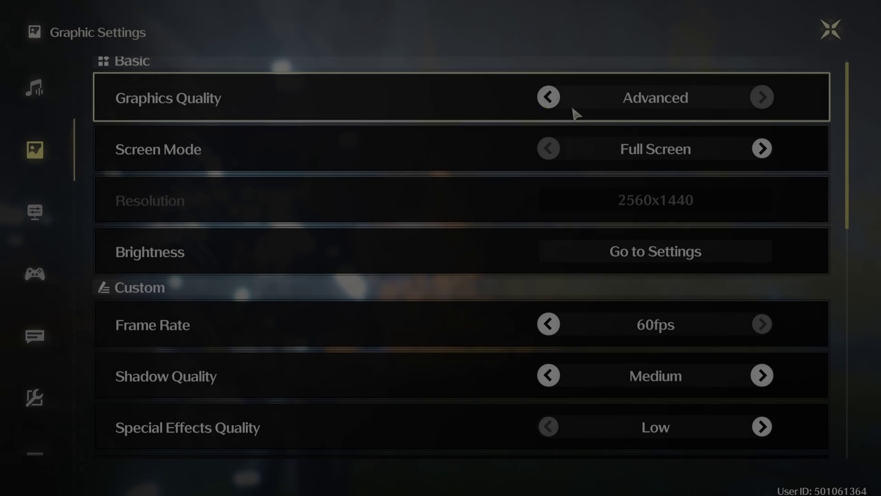
scroll(571, 118, down, 1)
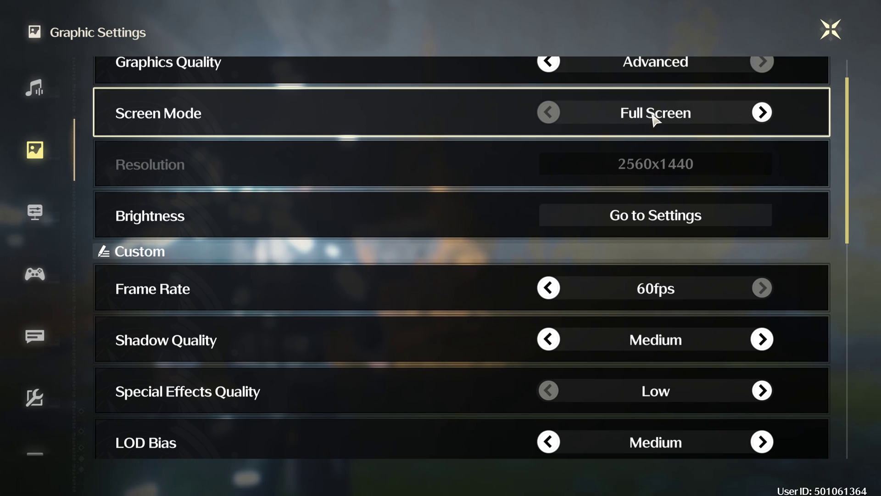
scroll(712, 114, down, 1)
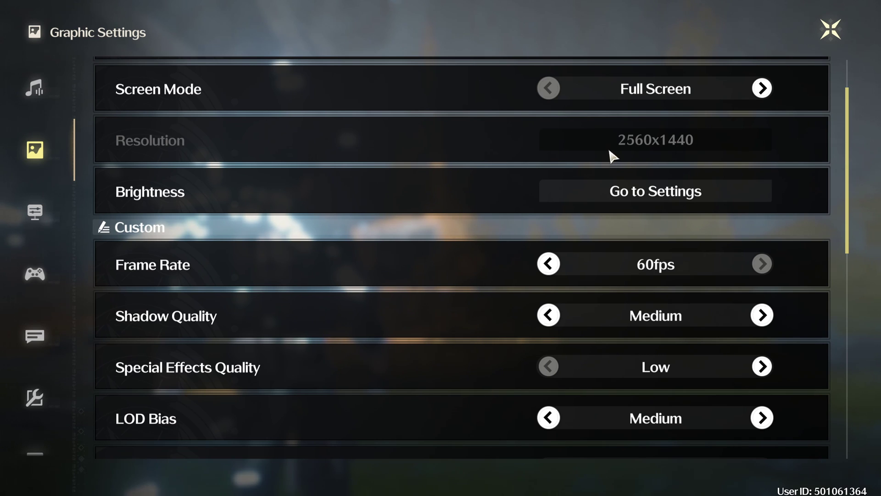
scroll(597, 143, down, 4)
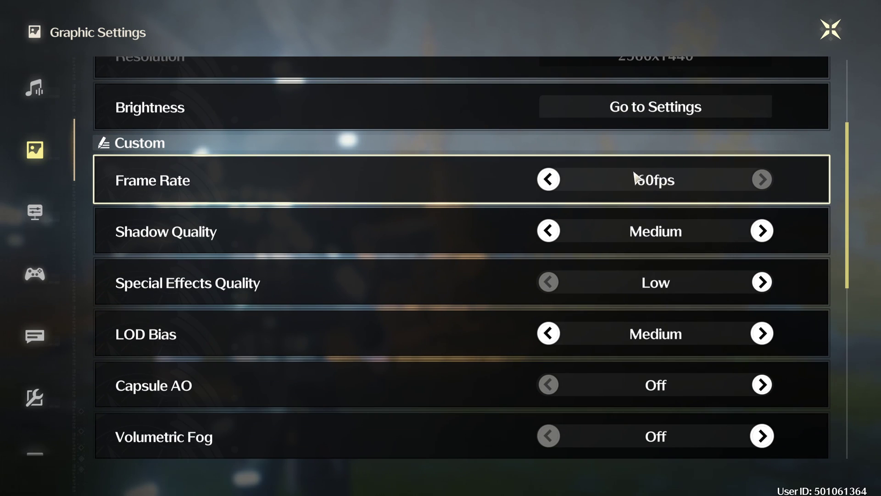
scroll(528, 198, down, 1)
scroll(368, 235, down, 1)
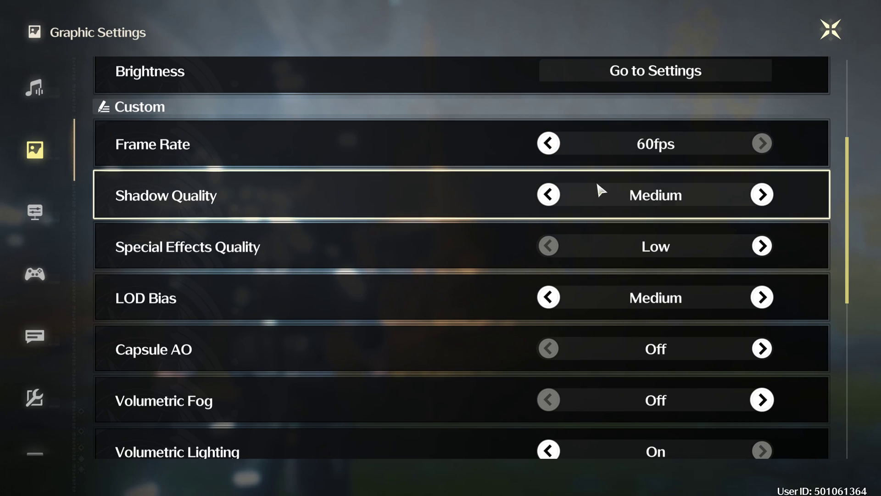
Step: Try Shadow Quality at Ultra High and Low, and return it to Medium
click(762, 194)
click(762, 195)
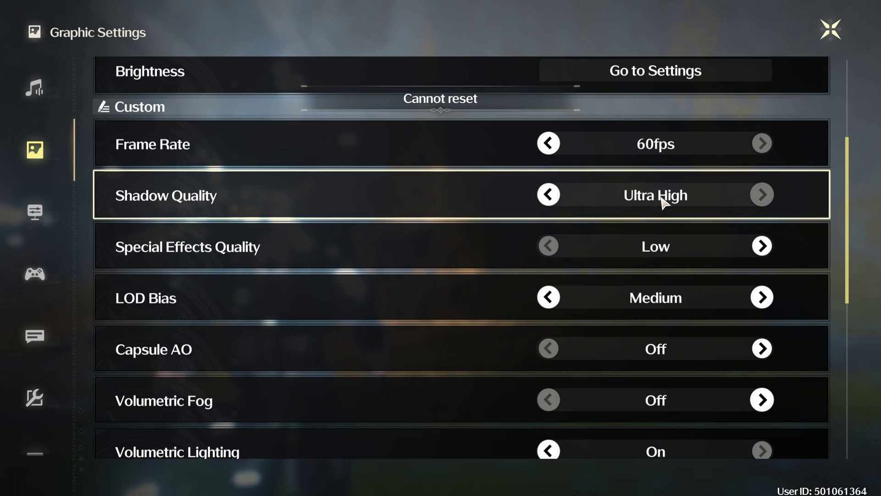
click(549, 194)
click(548, 194)
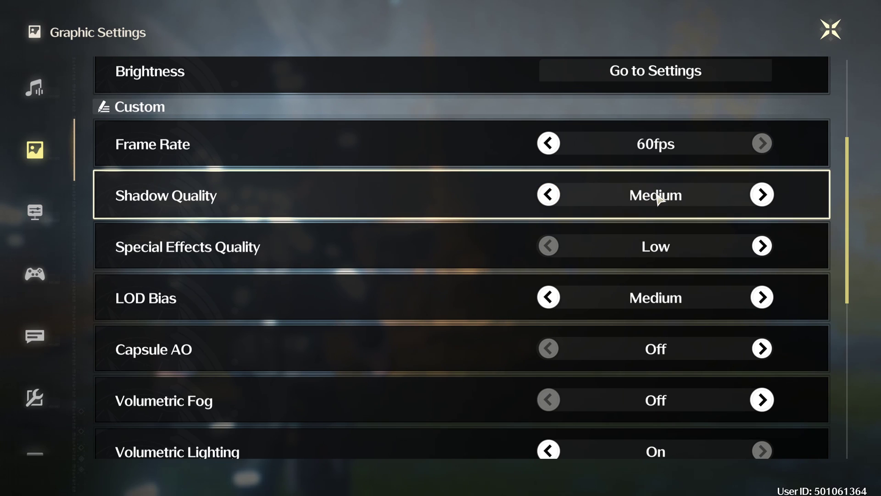
click(555, 197)
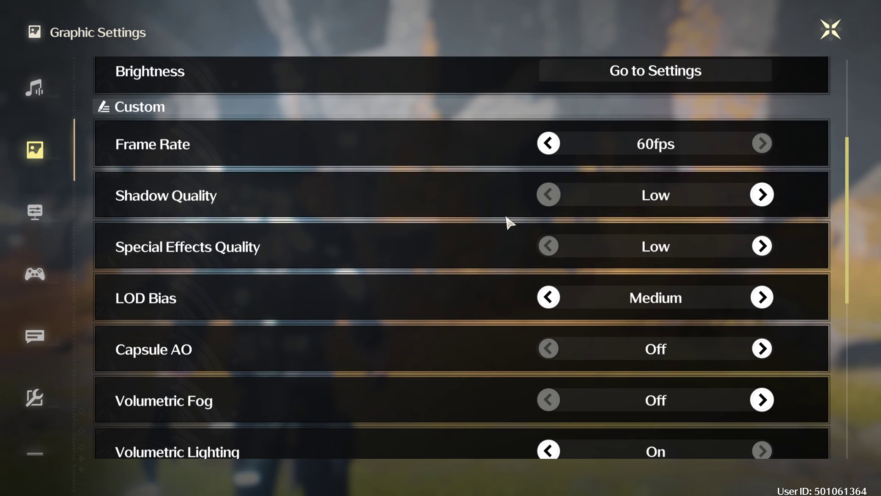
click(762, 194)
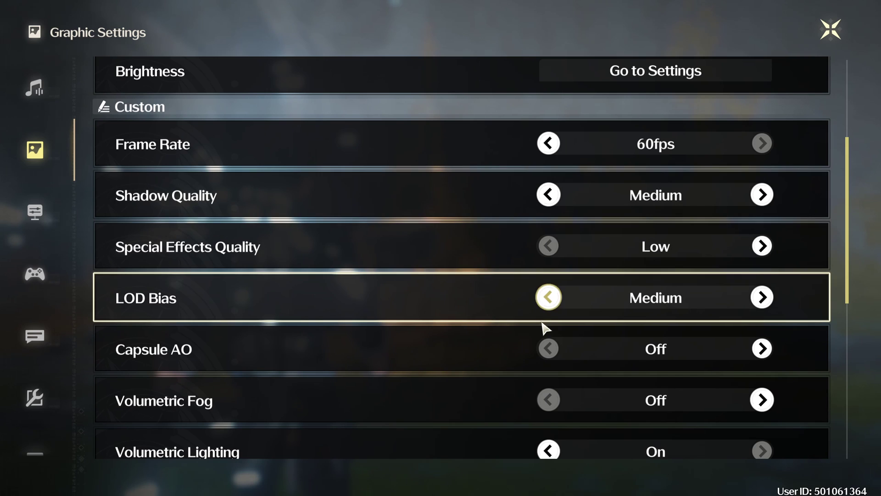
Step: Try the lower and higher LOD Bias levels and return the setting to Medium
scroll(544, 325, down, 1)
scroll(602, 222, down, 1)
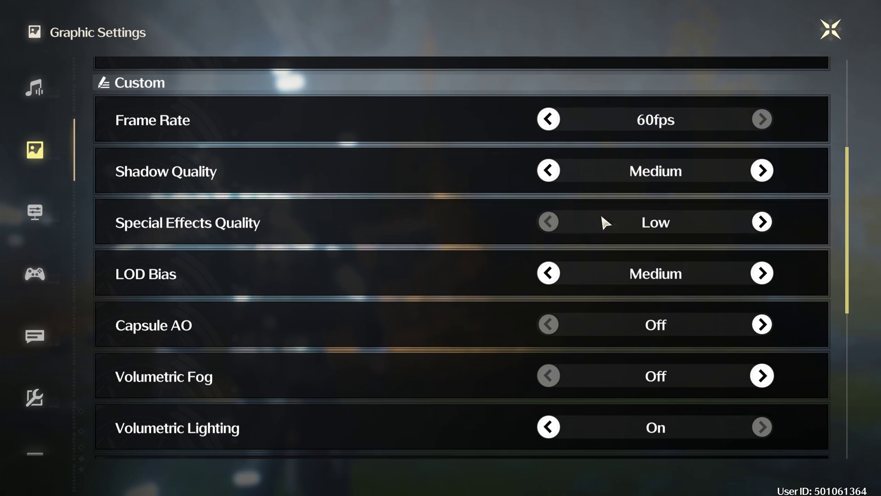
scroll(467, 231, down, 2)
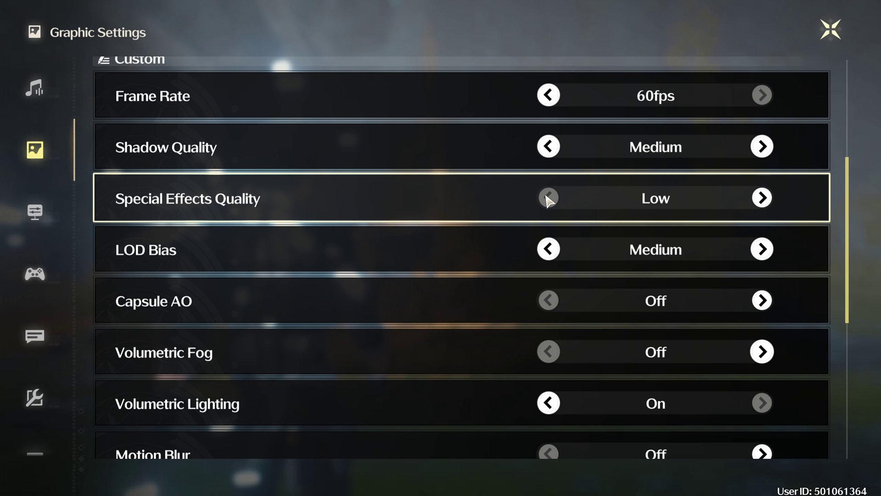
scroll(203, 248, down, 2)
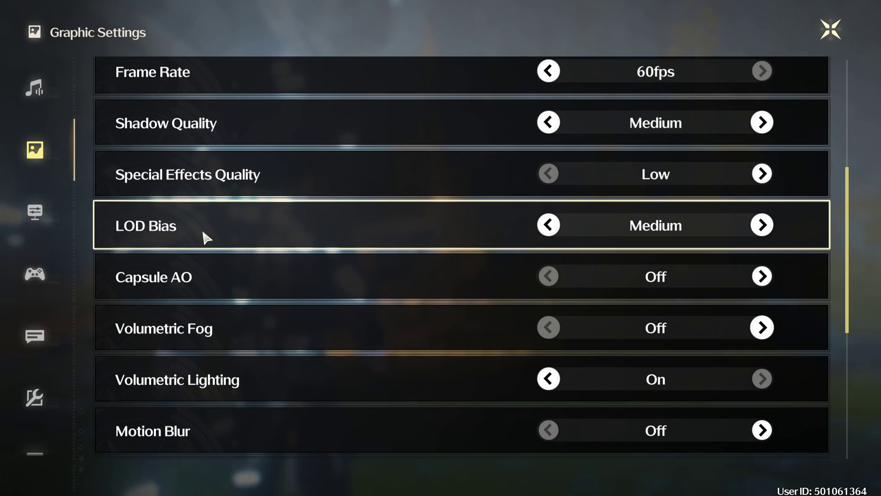
click(548, 225)
click(761, 226)
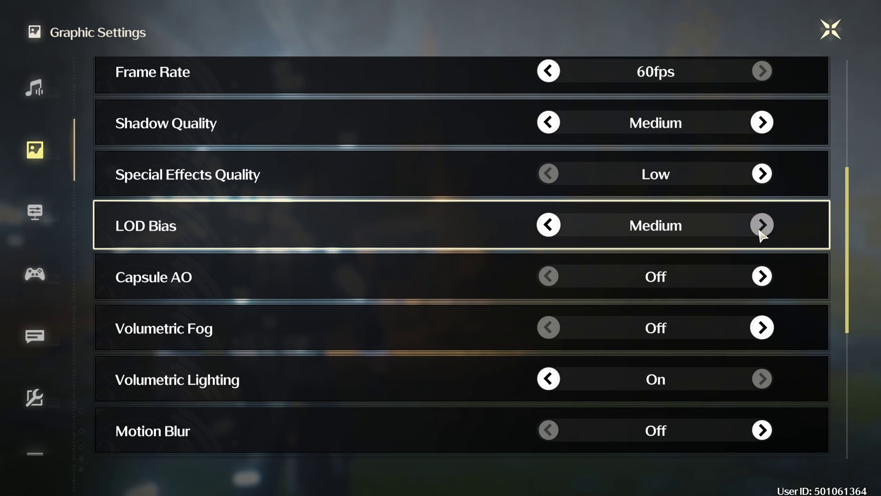
click(761, 225)
click(549, 225)
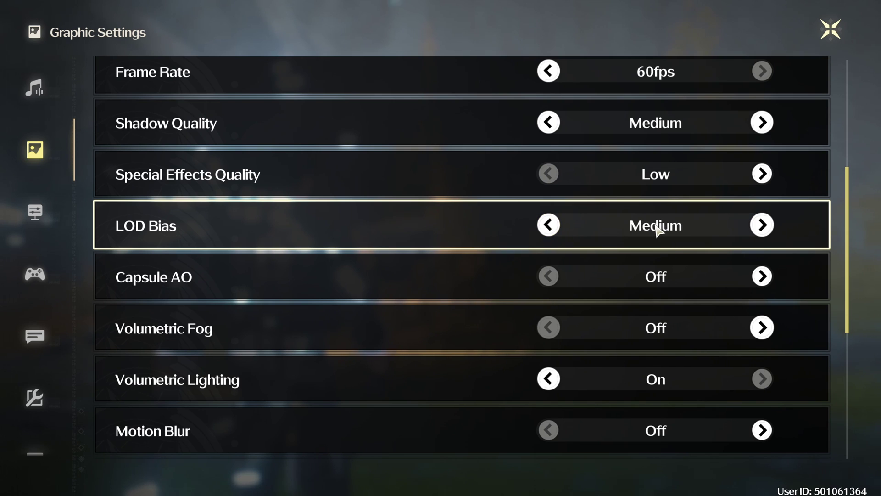
Step: Review the Capsule AO, Volumetric Fog, Volumetric Lighting, Motion Blur and NVIDIA DLSS settings
scroll(264, 275, down, 1)
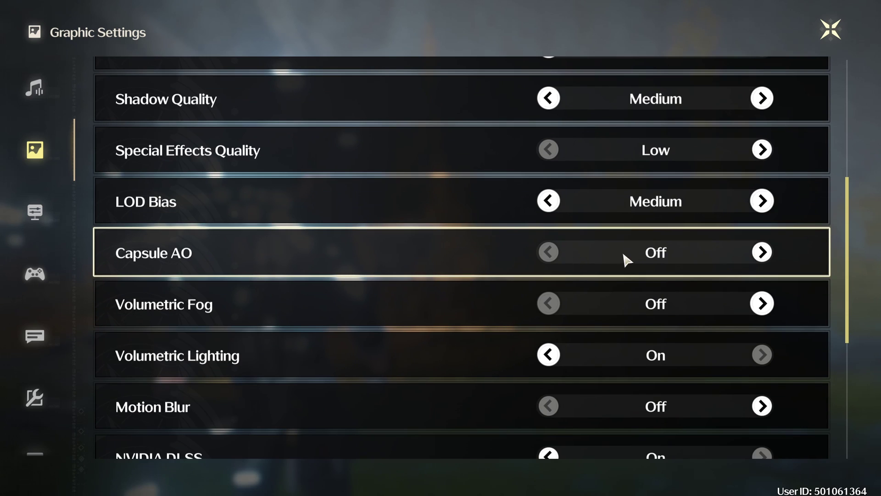
scroll(666, 251, down, 1)
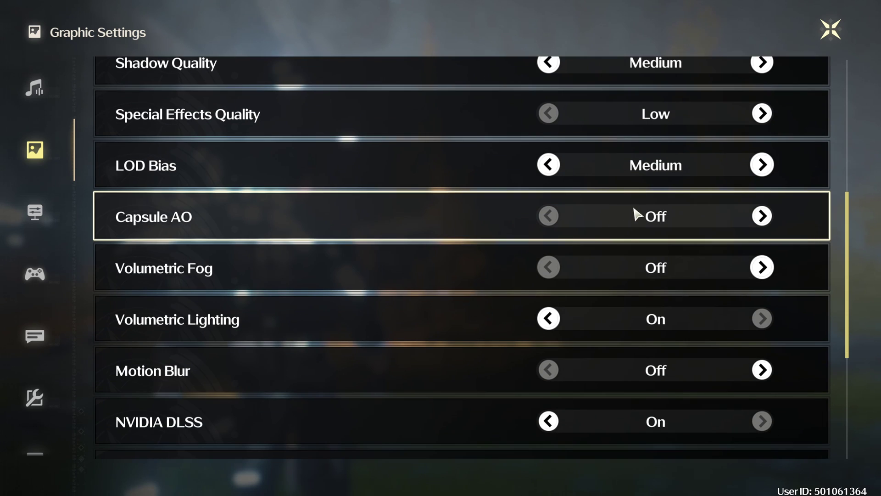
scroll(551, 230, down, 1)
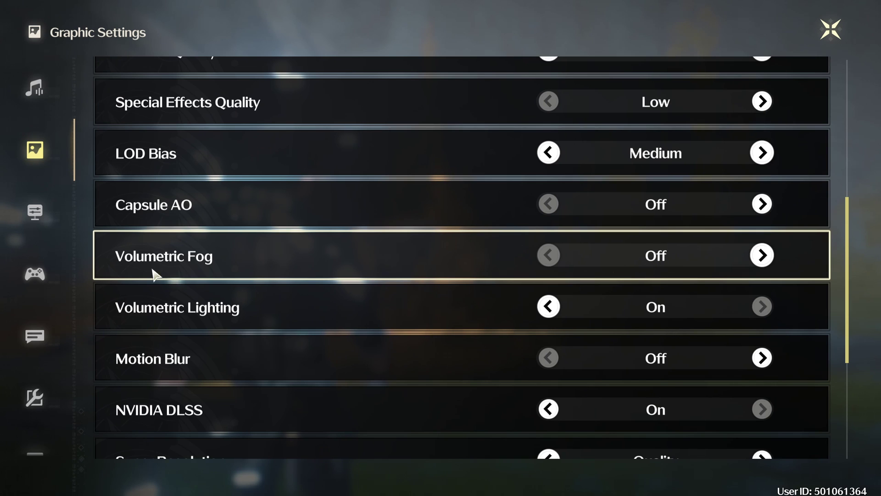
scroll(263, 334, down, 2)
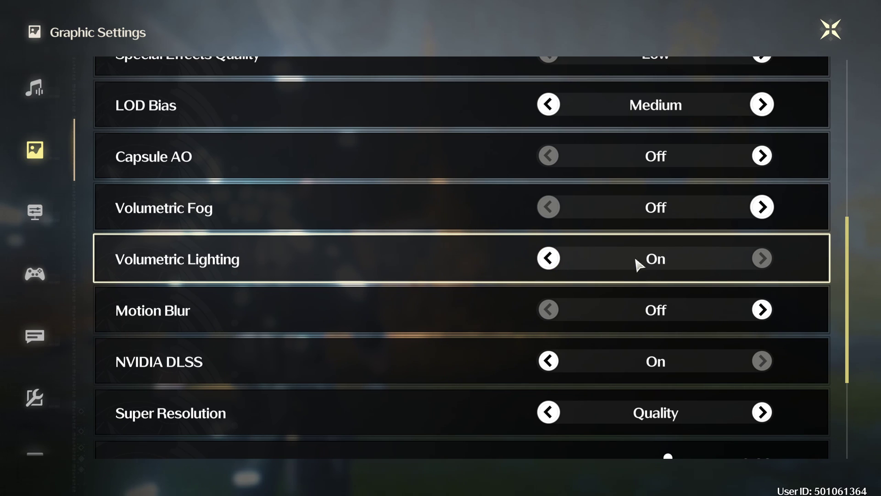
scroll(309, 282, down, 2)
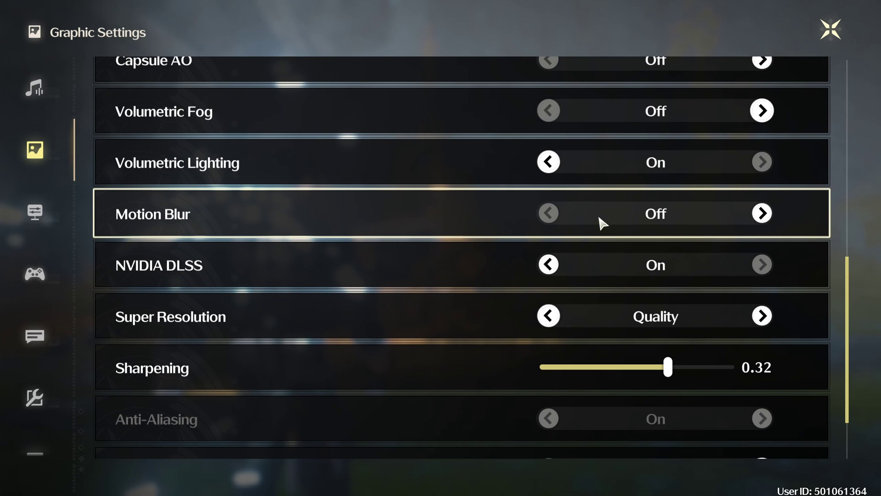
scroll(624, 218, down, 1)
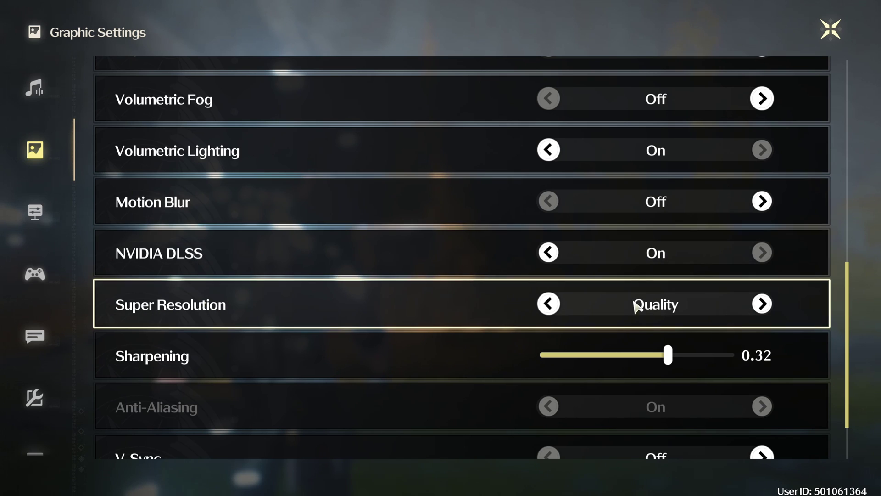
Step: Try Balanced and the further Super Resolution modes, and return the setting to Quality
click(763, 308)
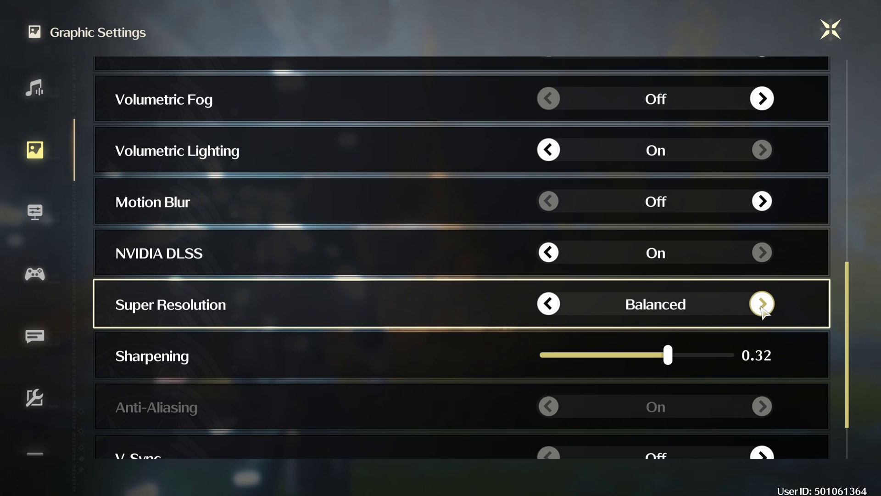
click(763, 310)
click(764, 309)
click(549, 305)
click(548, 304)
click(549, 306)
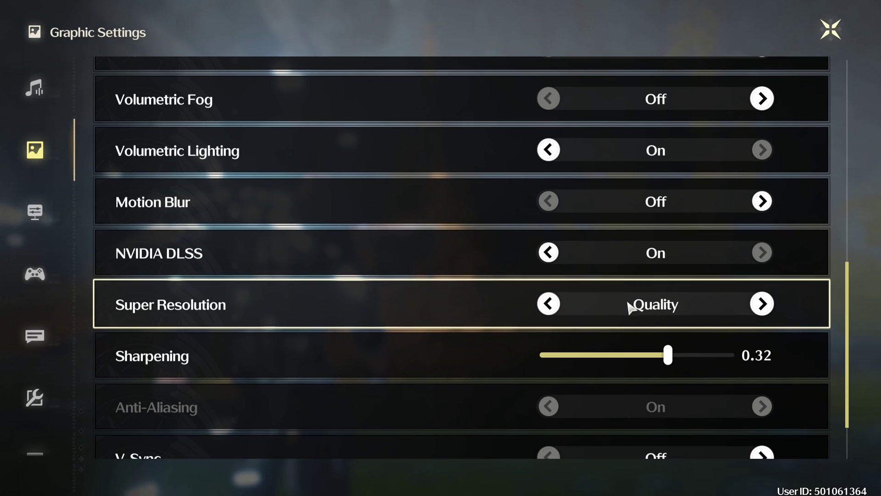
Step: Try Sharpening at 0.71 and reduce it to 0.19
scroll(570, 354, down, 1)
scroll(571, 356, down, 3)
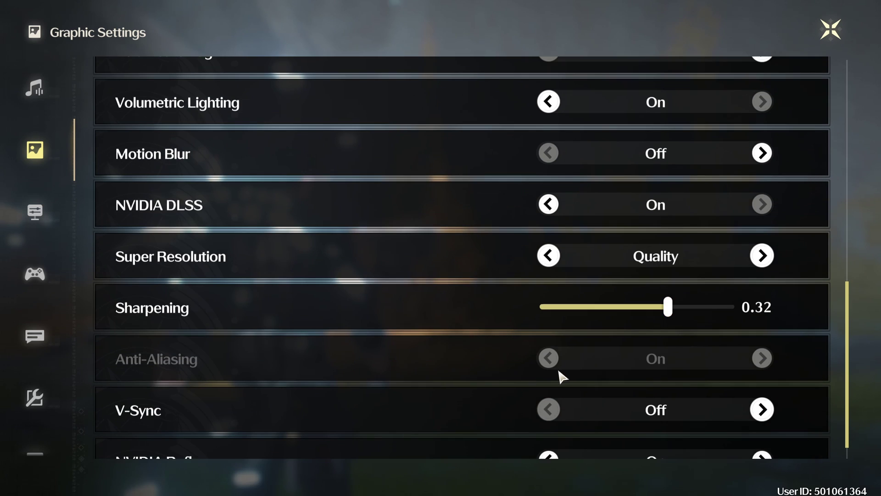
drag(667, 281, 706, 282)
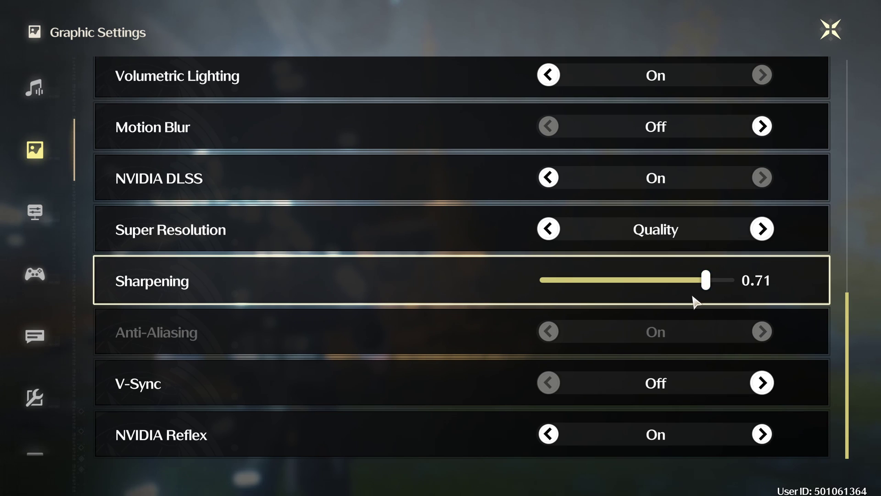
drag(705, 280, 656, 280)
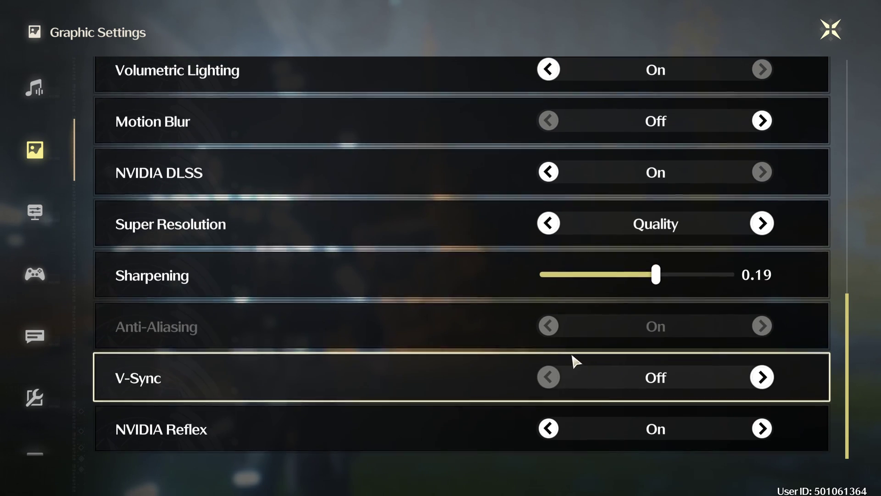